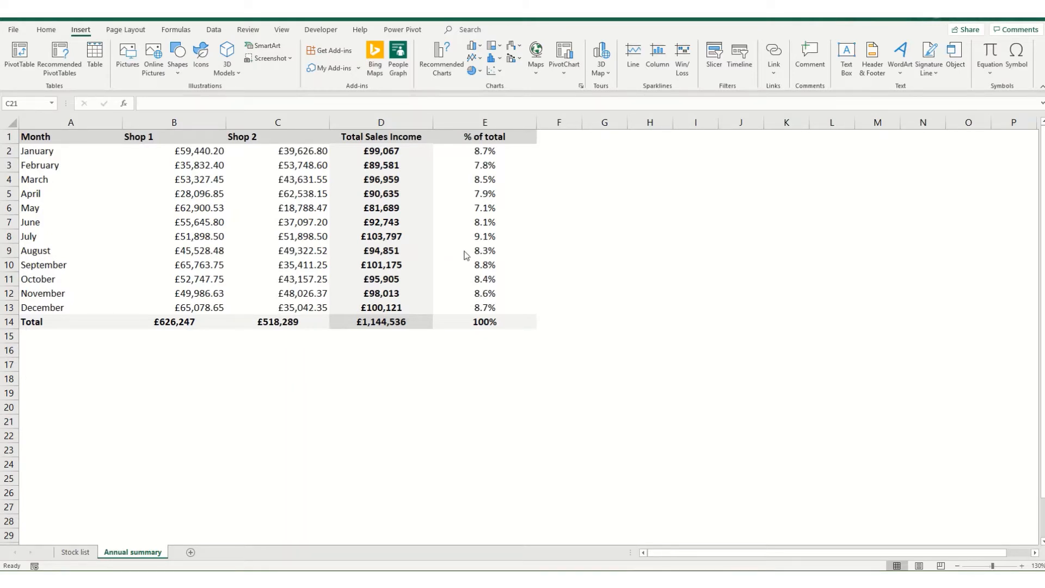
- Bring the Annual summary workbook into focus and show the Home tab commands
click(50, 36)
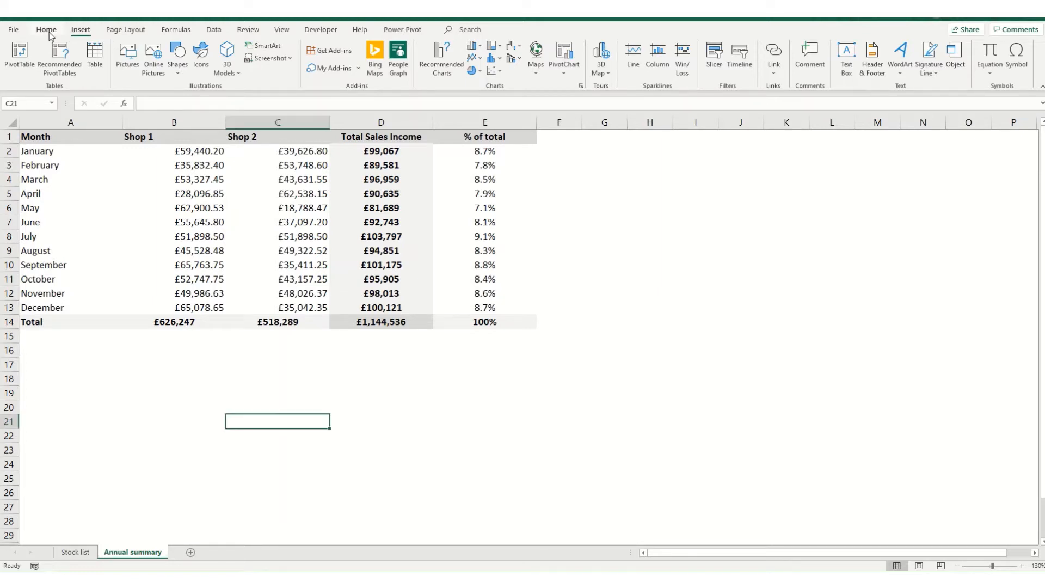
click(48, 30)
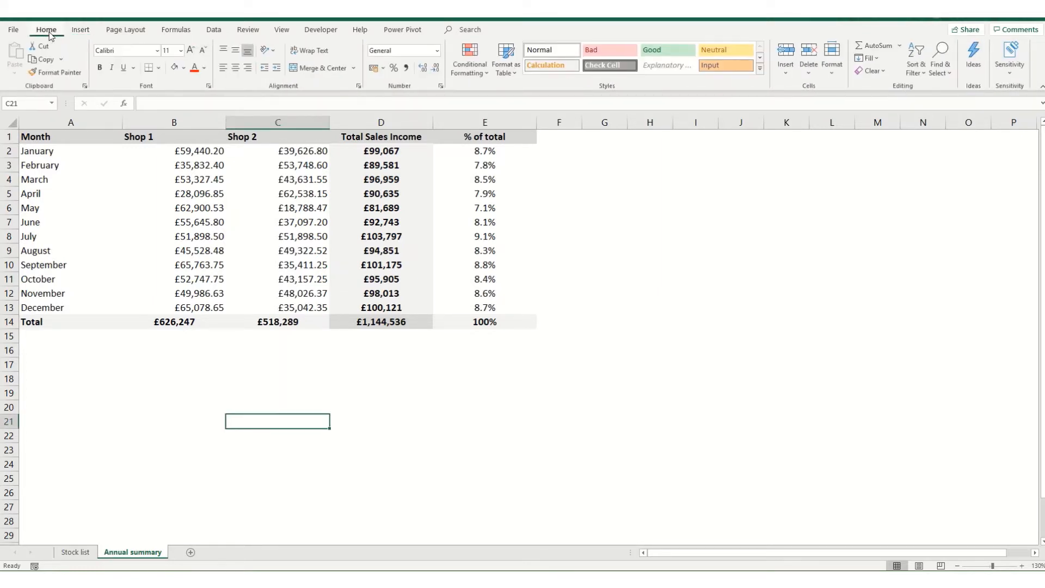
click(483, 74)
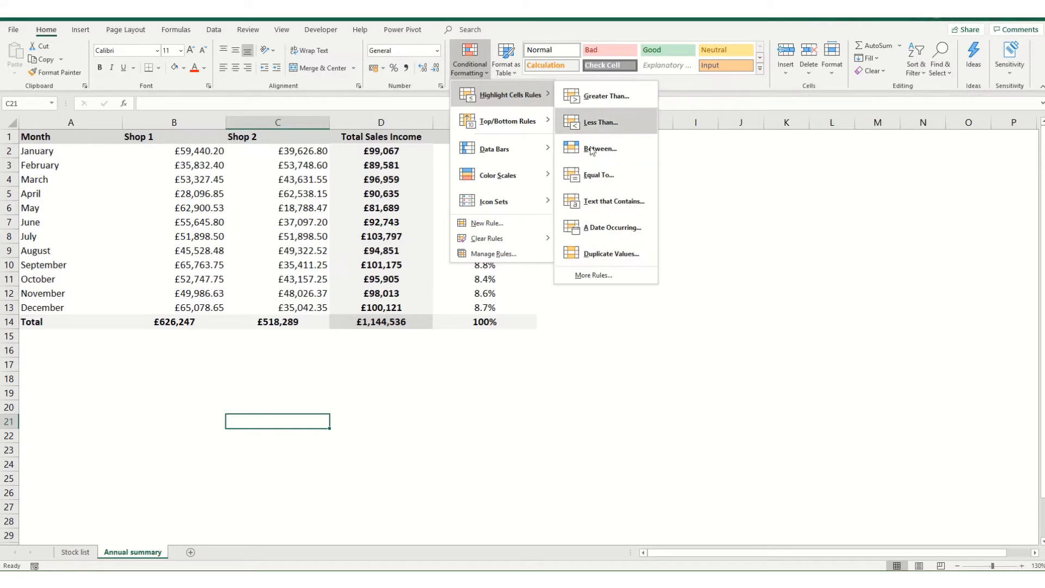
mouse_move(526, 125)
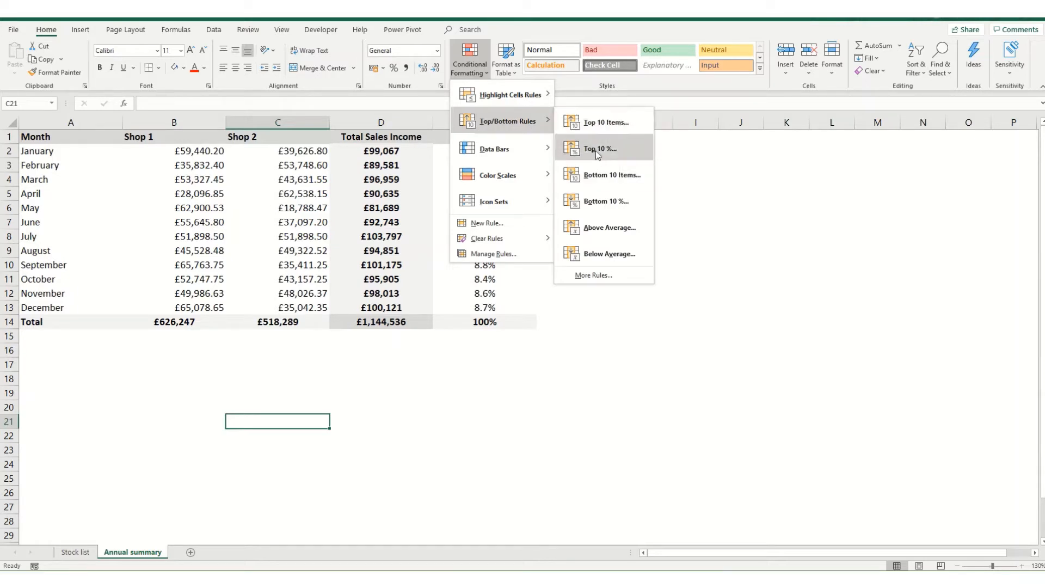
mouse_move(490, 150)
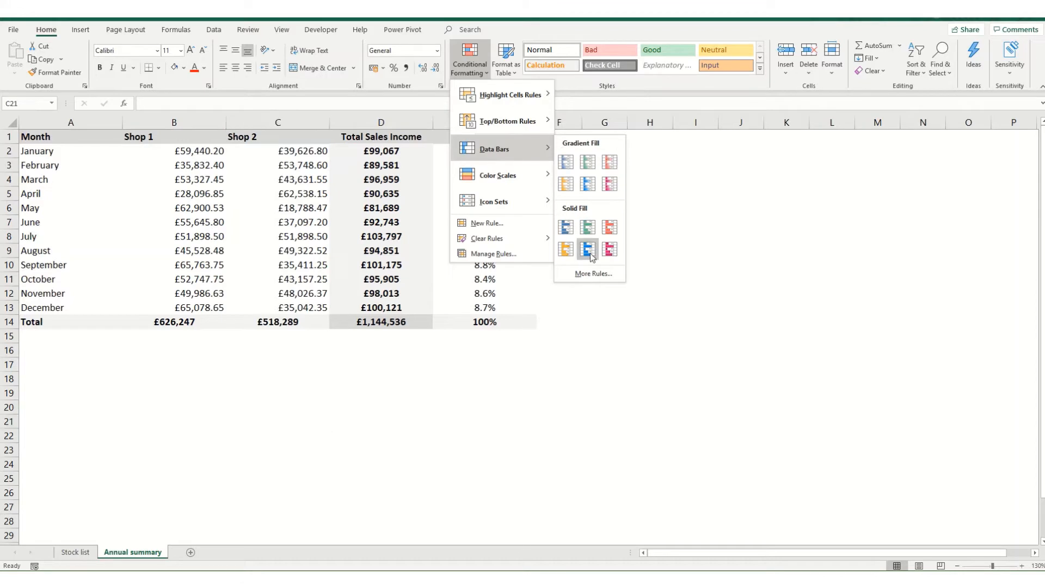
mouse_move(504, 175)
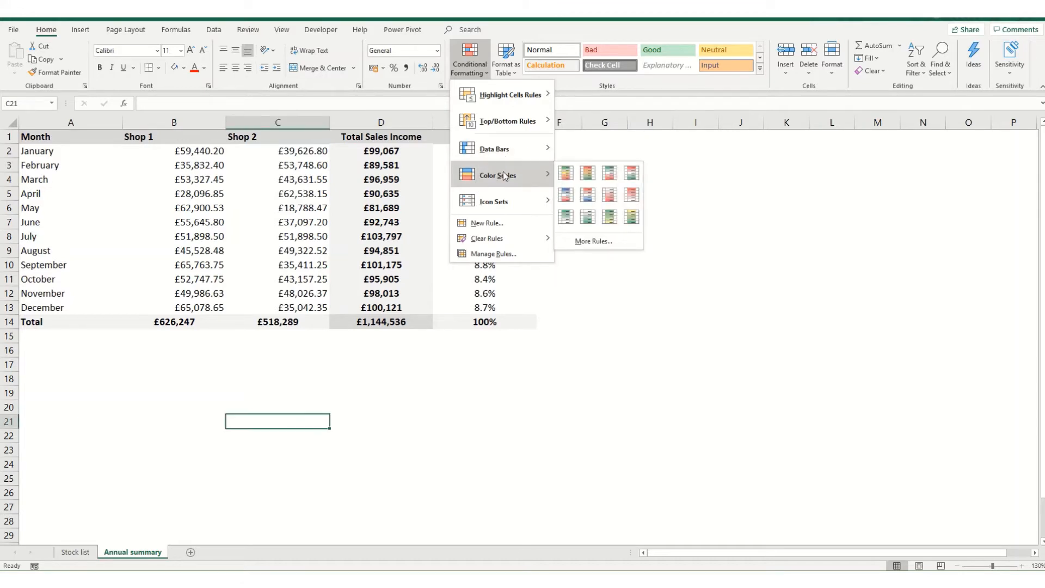
mouse_move(504, 201)
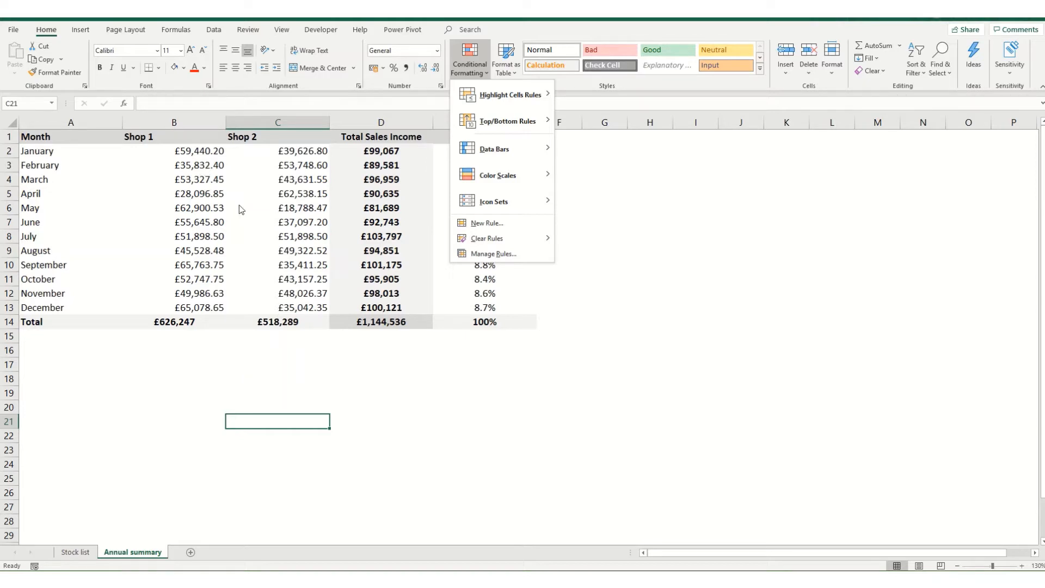
- Apply a Green - White - Red colour scale to the Shop 1 sales in B2:B13
click(176, 155)
drag(169, 150, 216, 309)
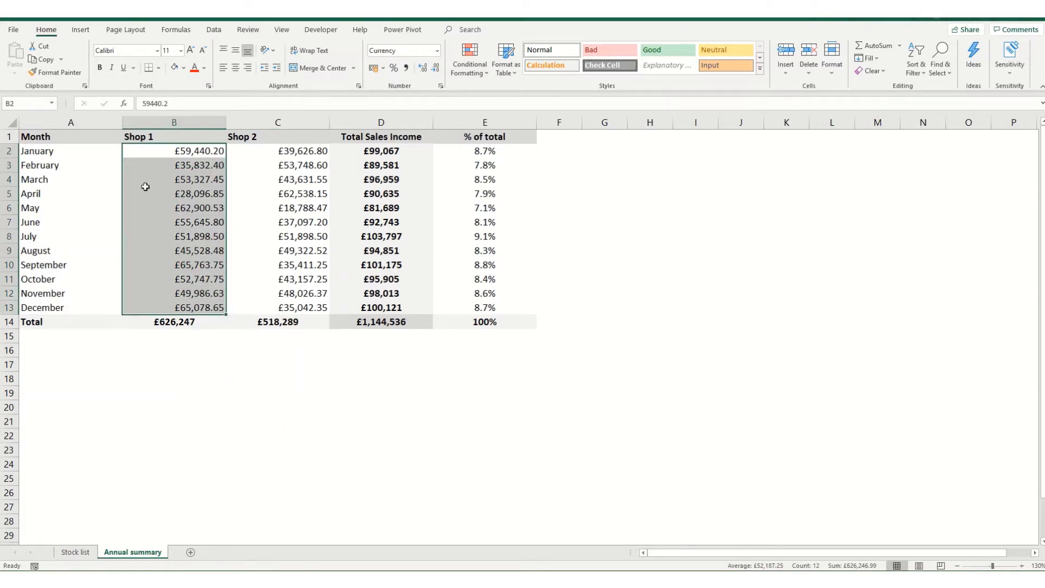
click(471, 76)
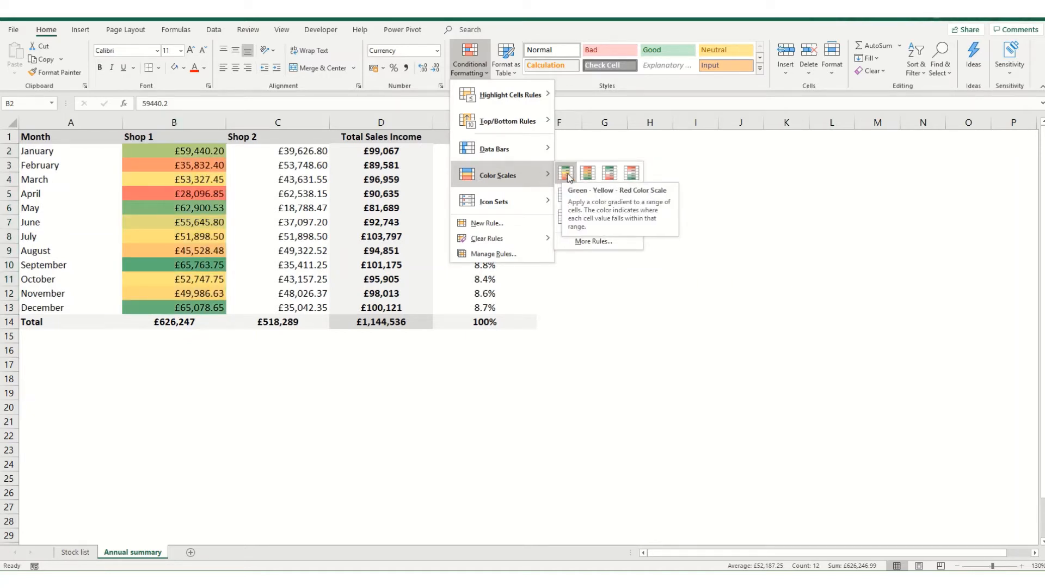
click(611, 172)
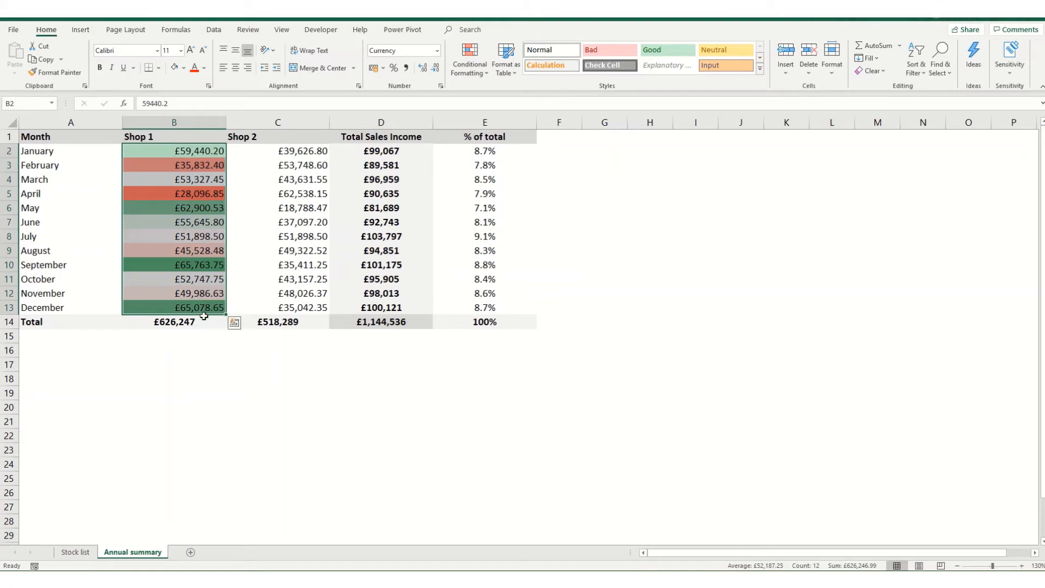
- Add Blue gradient-fill data bars to the Shop 2 sales in C2:C13
drag(279, 151, 284, 307)
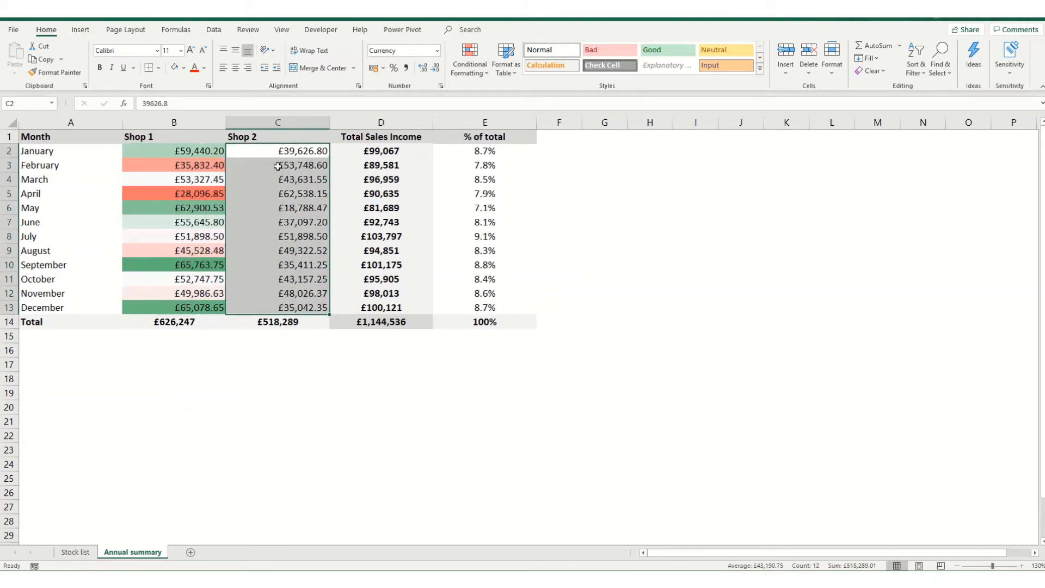
click(478, 72)
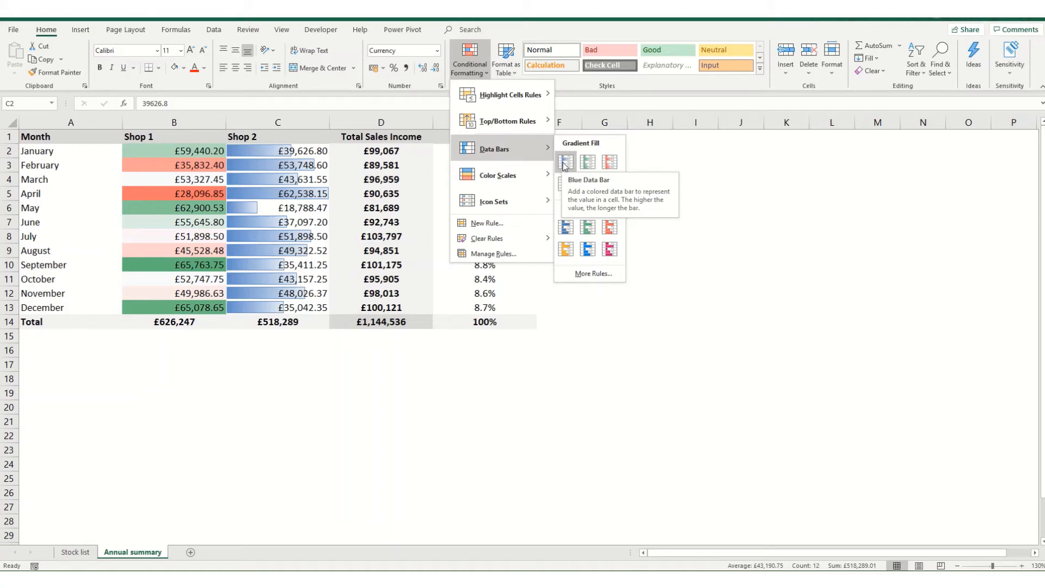
click(562, 163)
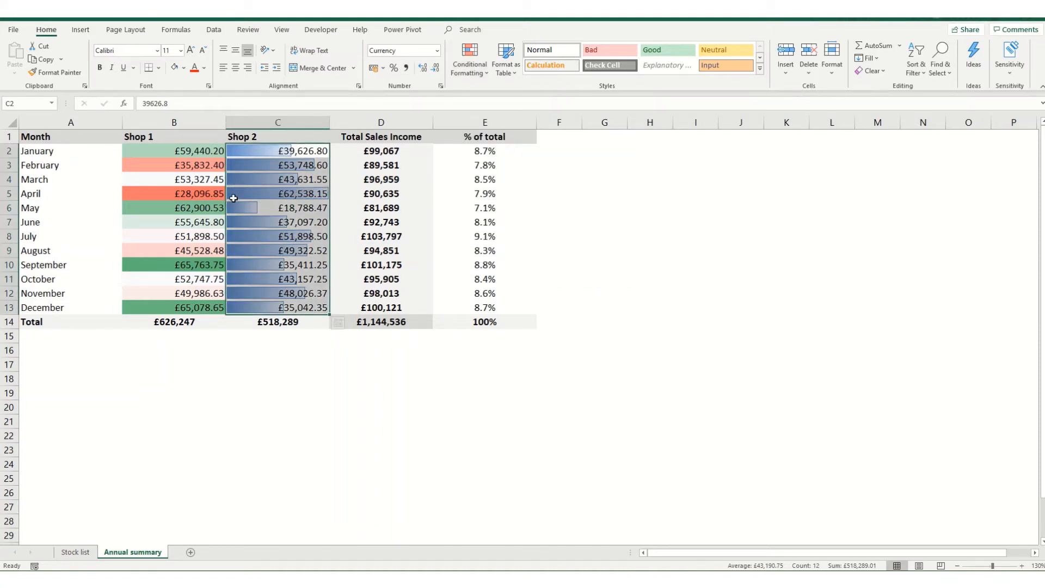
drag(381, 151, 408, 307)
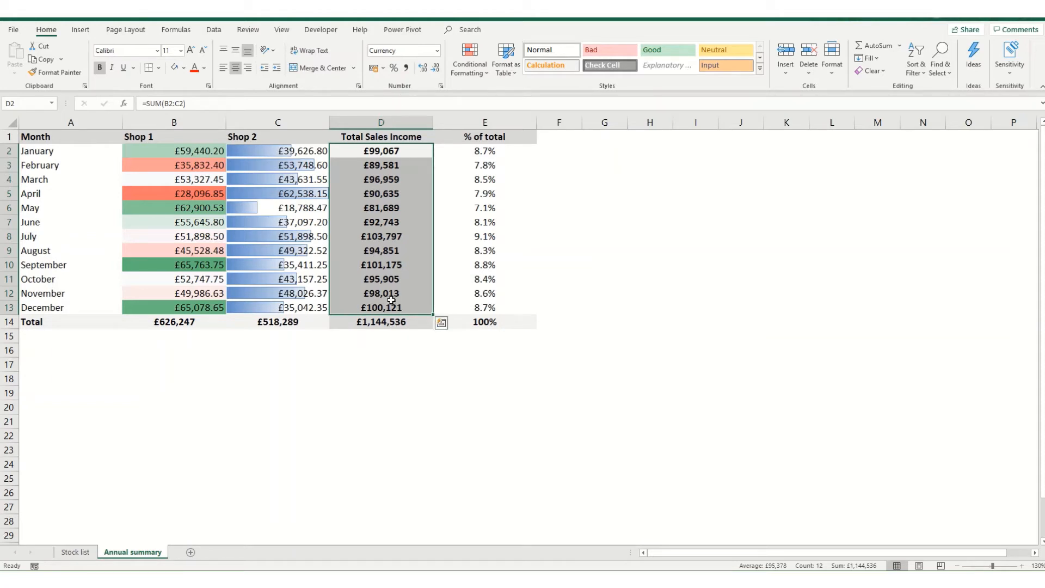
- Highlight D2:D13 totals greater than 100000 with Green Fill with Dark Green Text
click(481, 71)
mouse_move(516, 98)
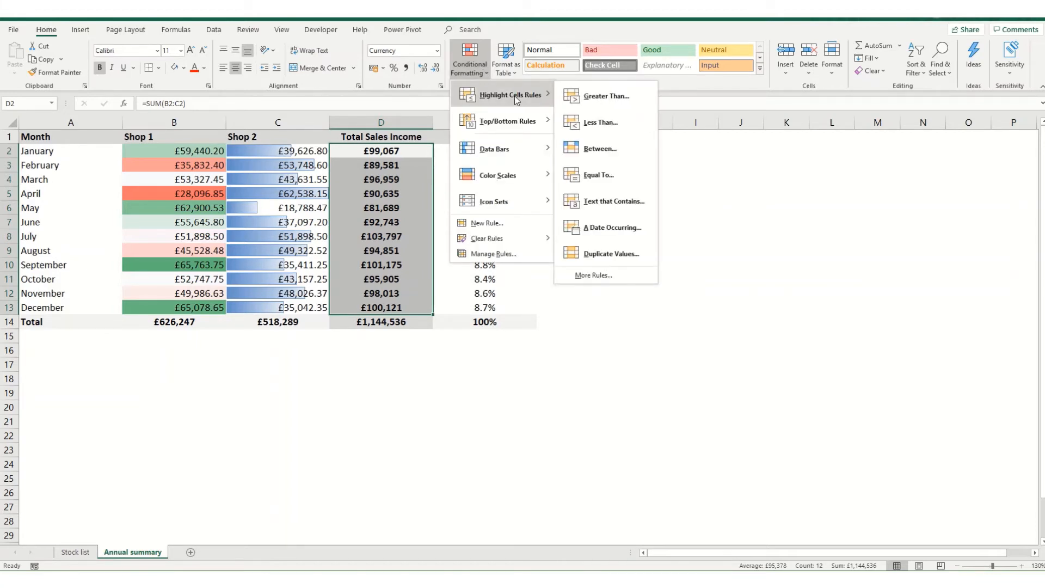
click(602, 98)
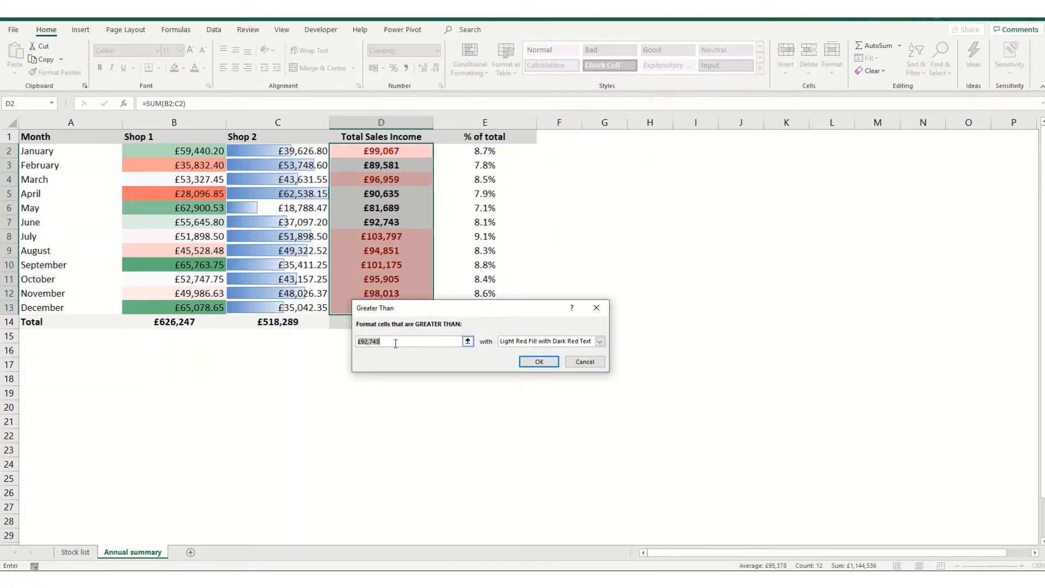
drag(396, 343, 327, 342)
text(100000)
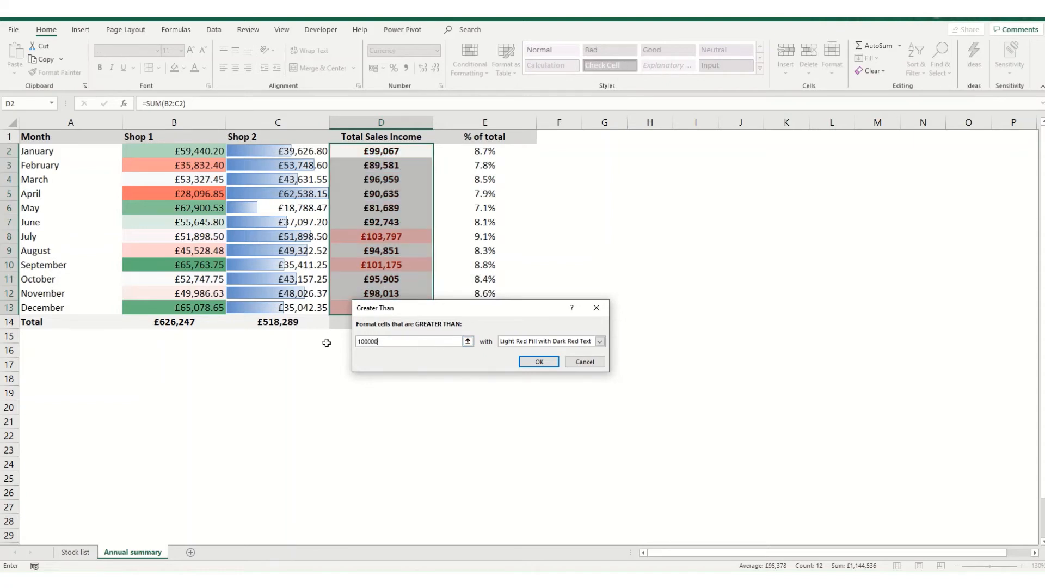
click(563, 342)
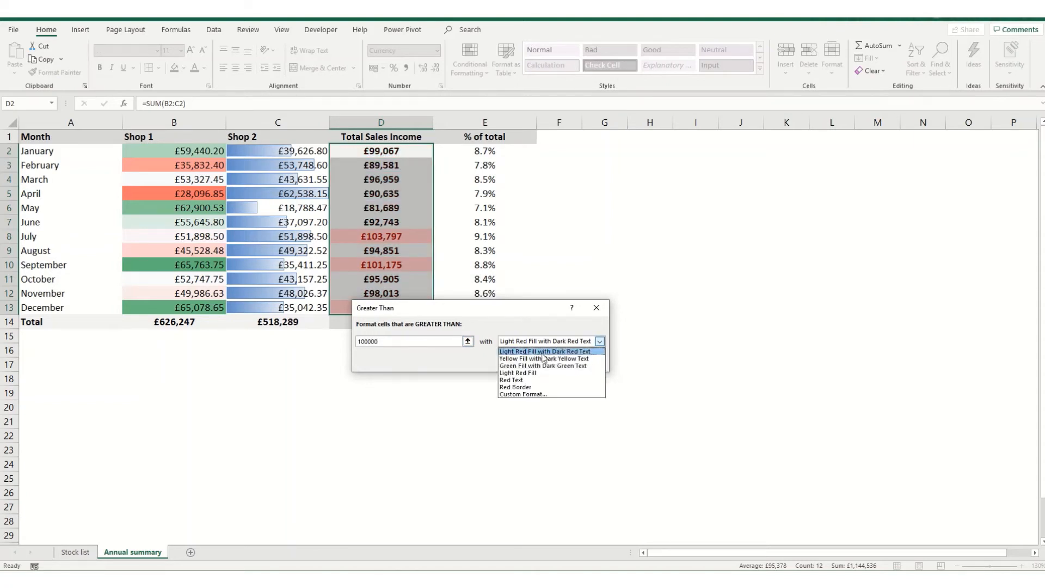
click(527, 366)
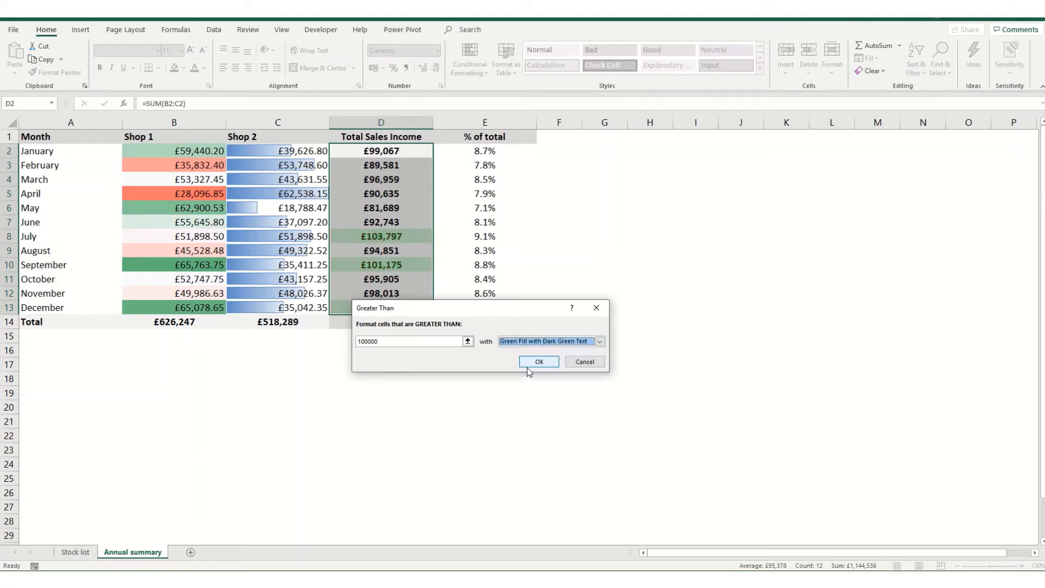
click(533, 360)
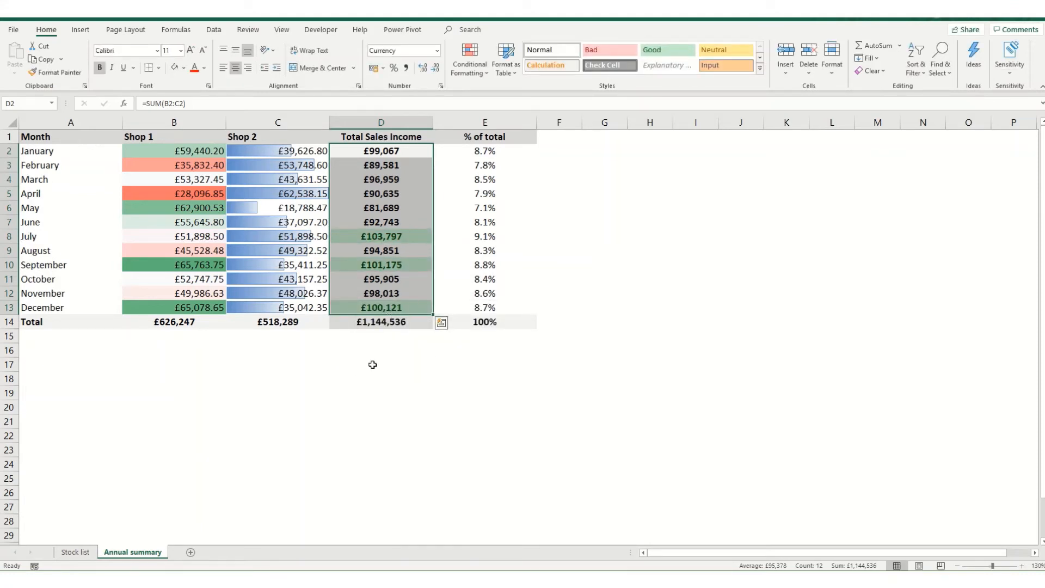
- Start a Less Than 90000 rule, previewing Custom Format options before cancelling back to the preset
click(469, 61)
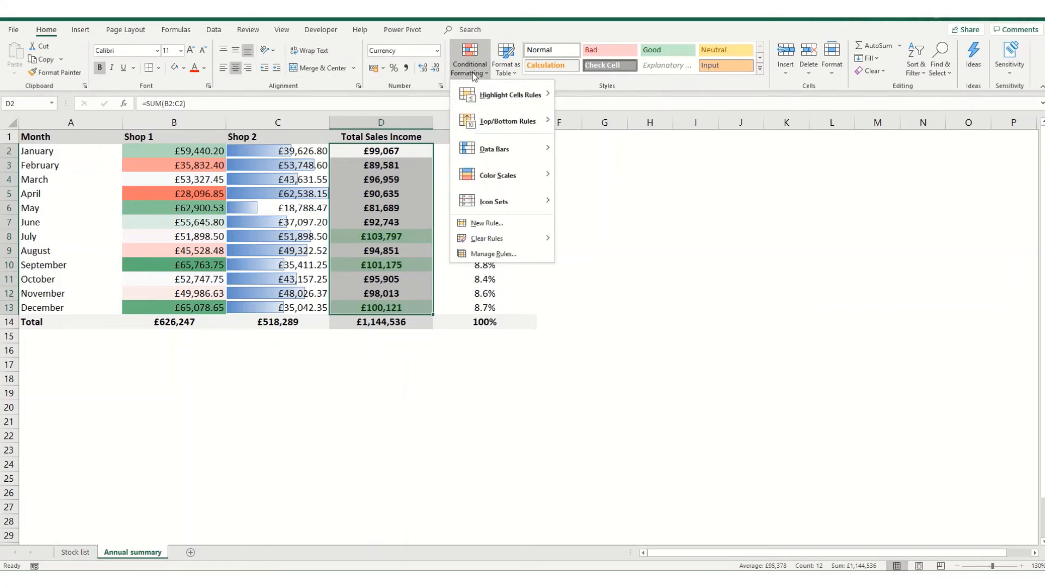
mouse_move(531, 88)
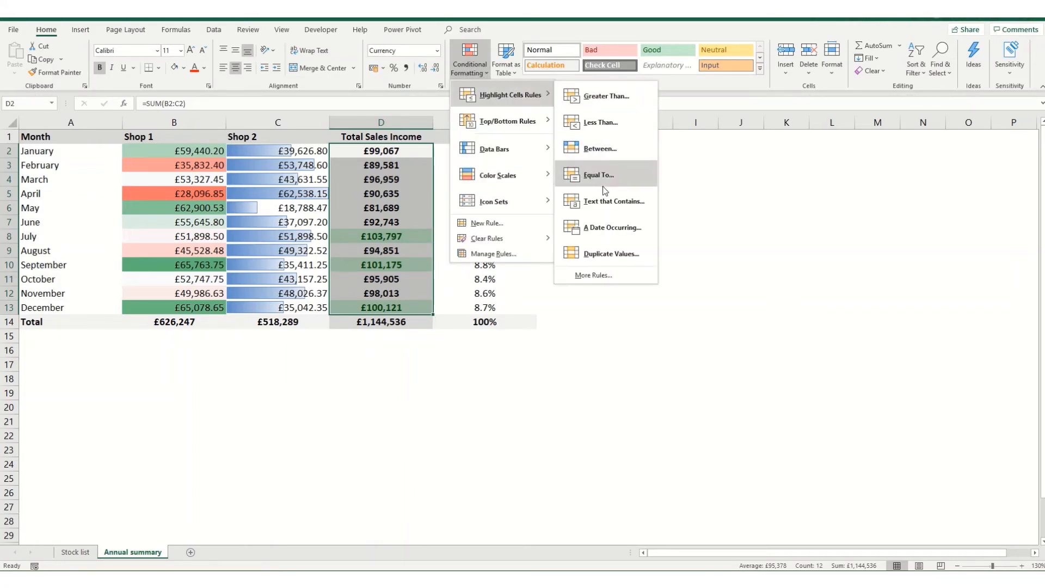
click(587, 122)
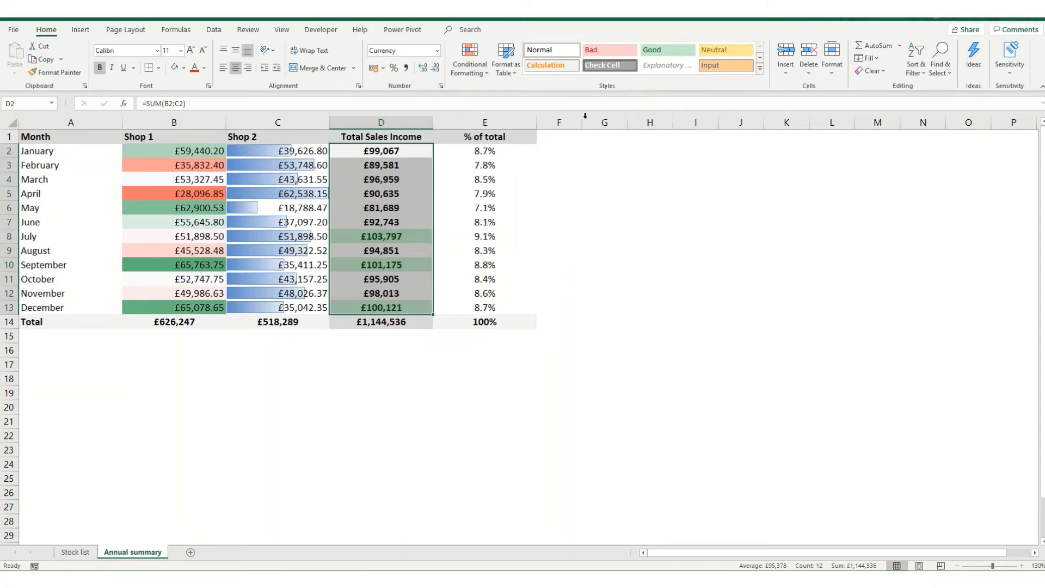
text(90000)
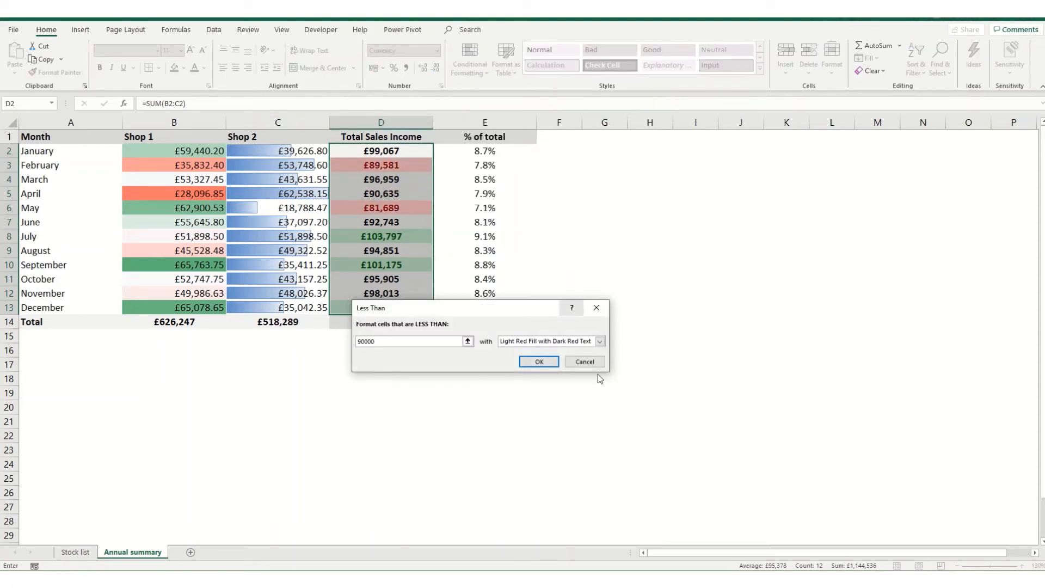
click(599, 341)
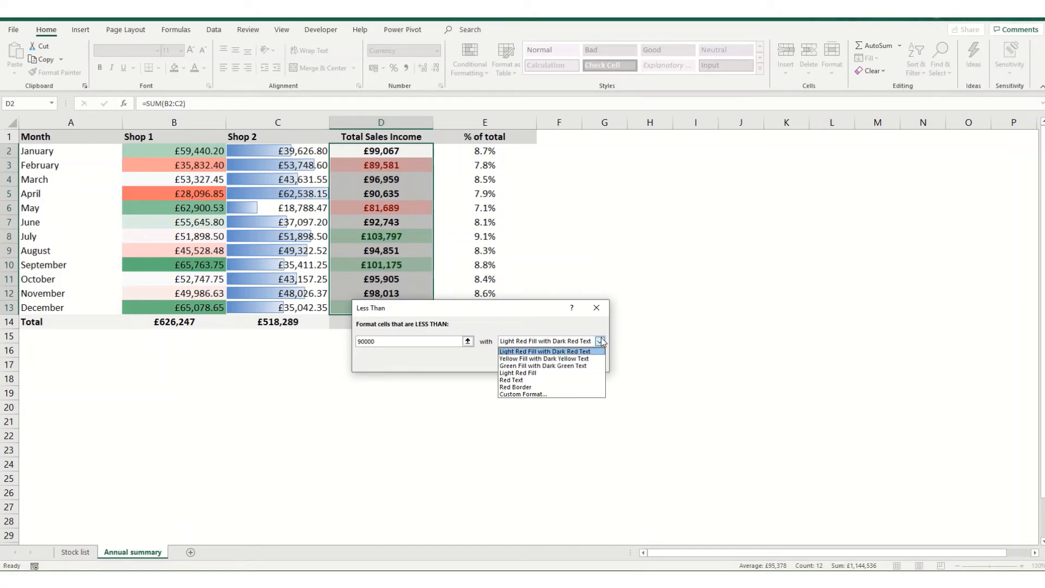
click(520, 394)
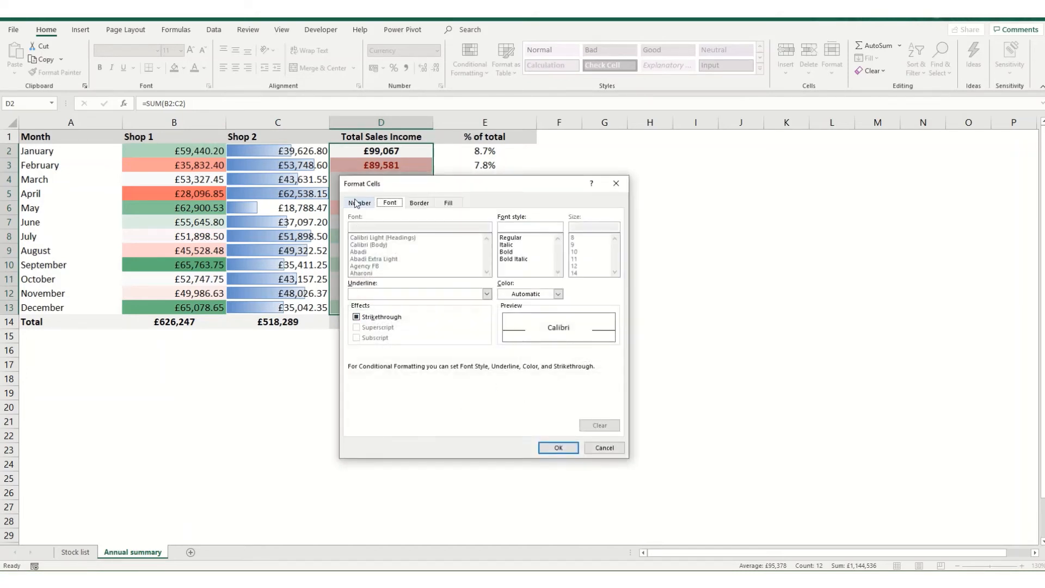
click(418, 204)
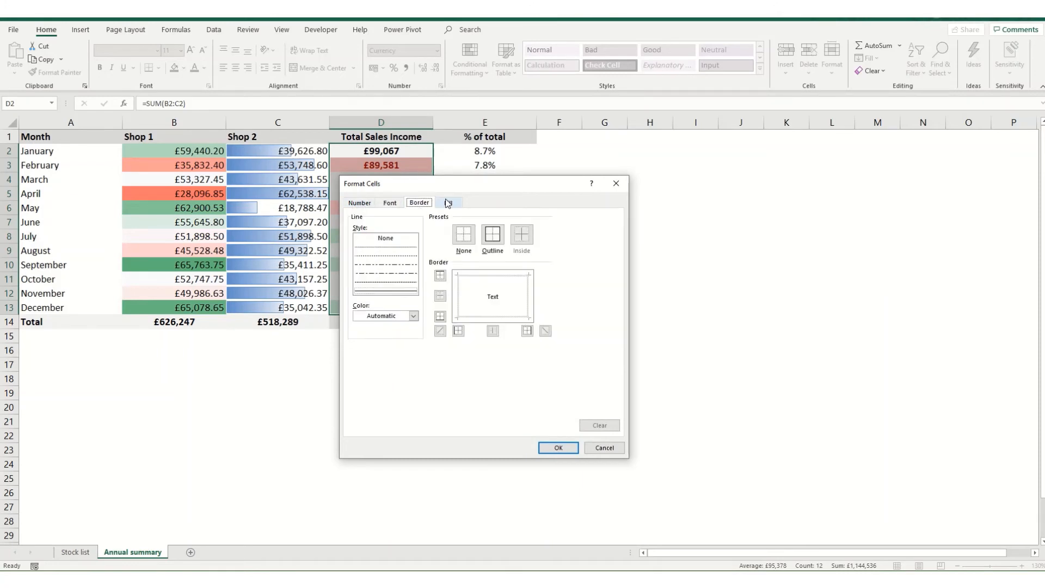
click(448, 203)
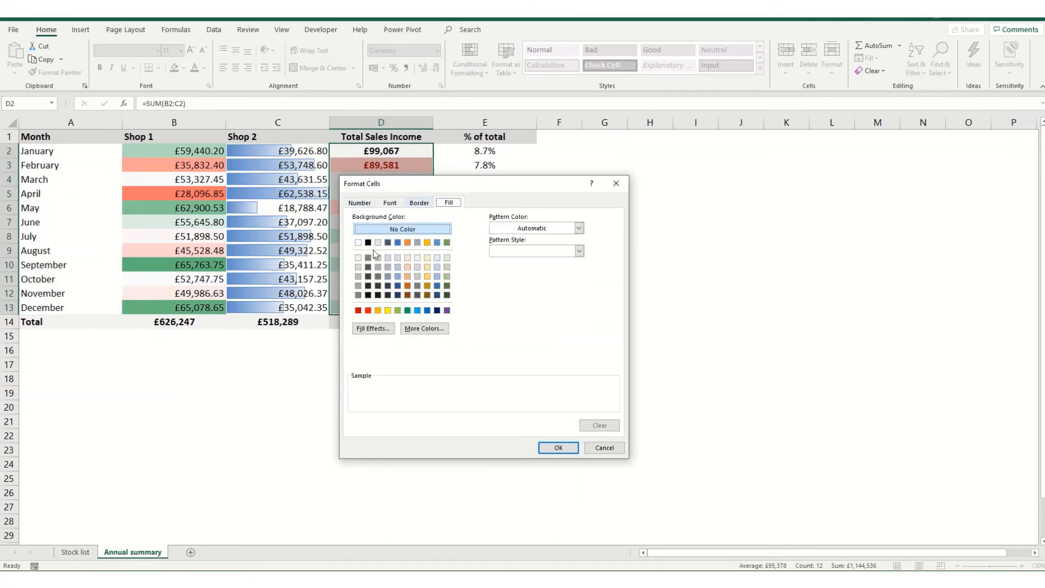
click(362, 205)
click(604, 449)
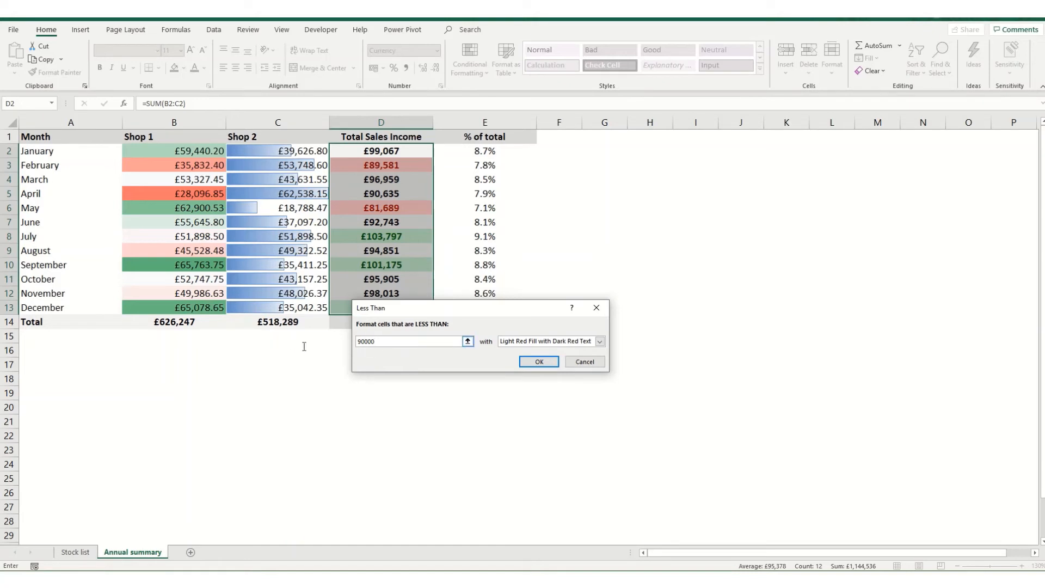
- Replace the 90000 threshold with a reference to cell G1 and confirm the rule
drag(417, 343, 311, 343)
key(BackSpace)
click(614, 137)
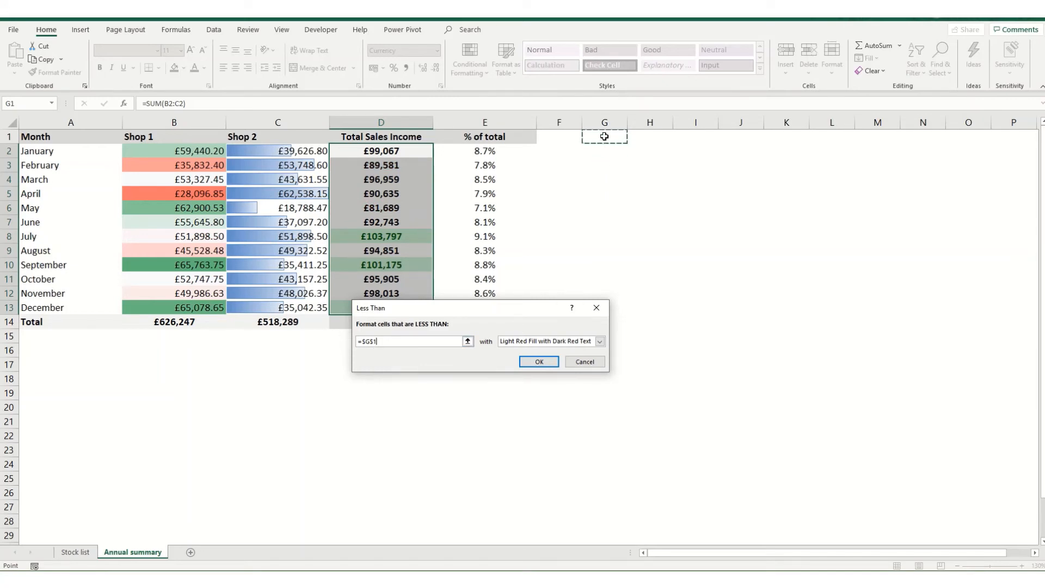
click(539, 362)
- Set cell G1 to 85000 so only May's £81,689 total stays red
click(614, 137)
text(9)
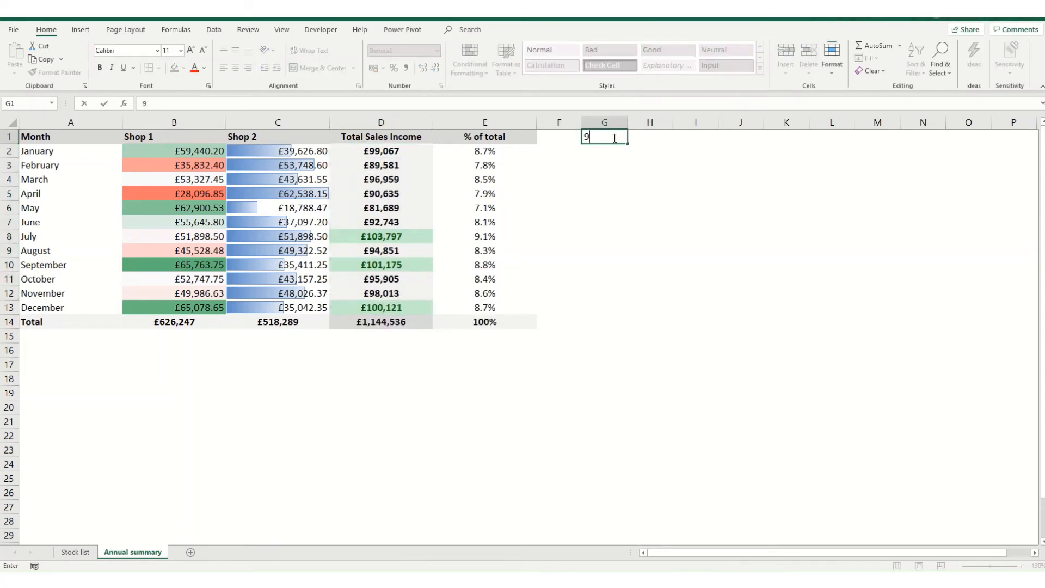
text(0000)
click(615, 137)
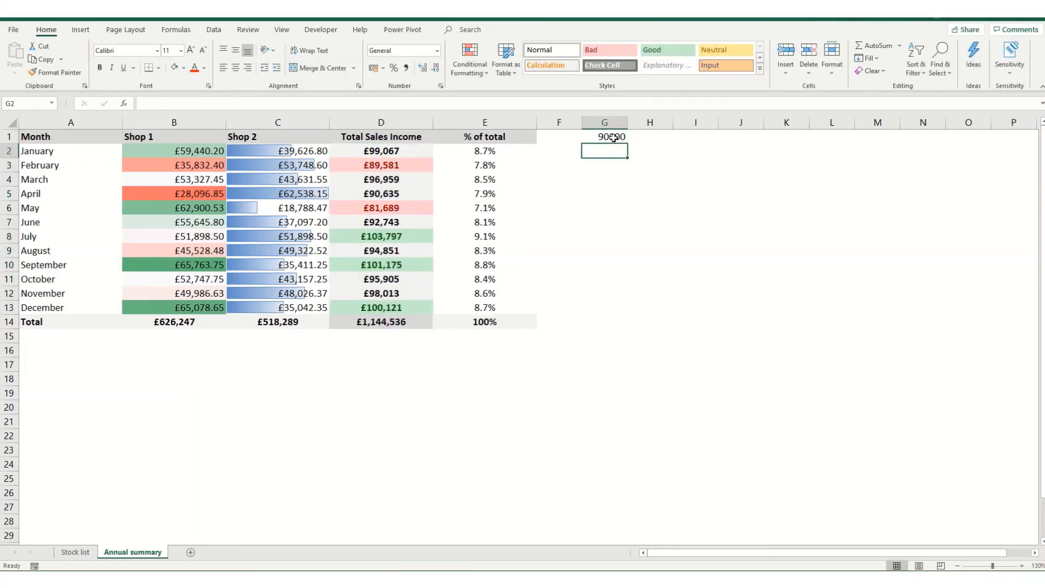
text(8500)
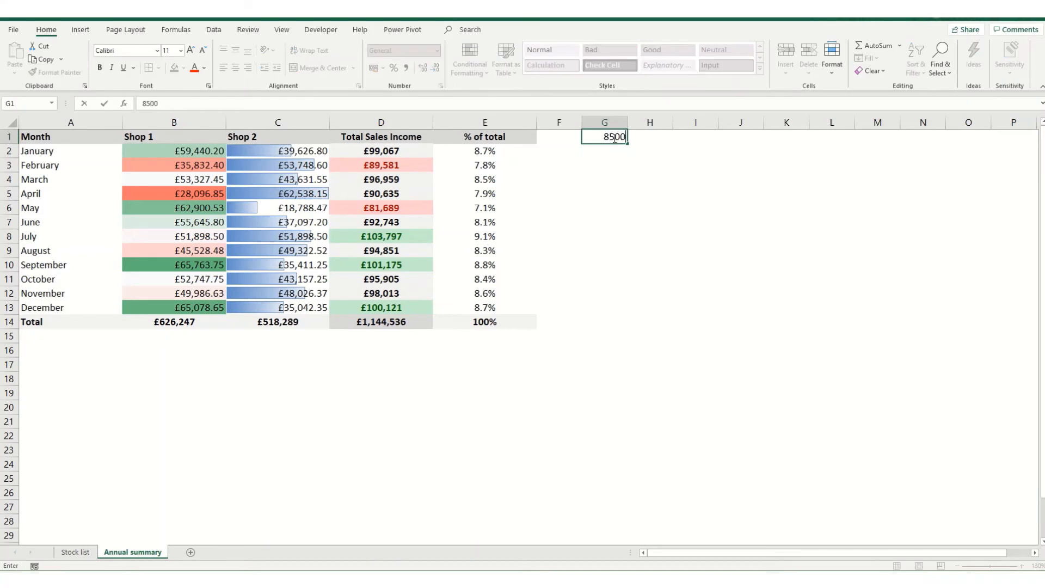
key(Return)
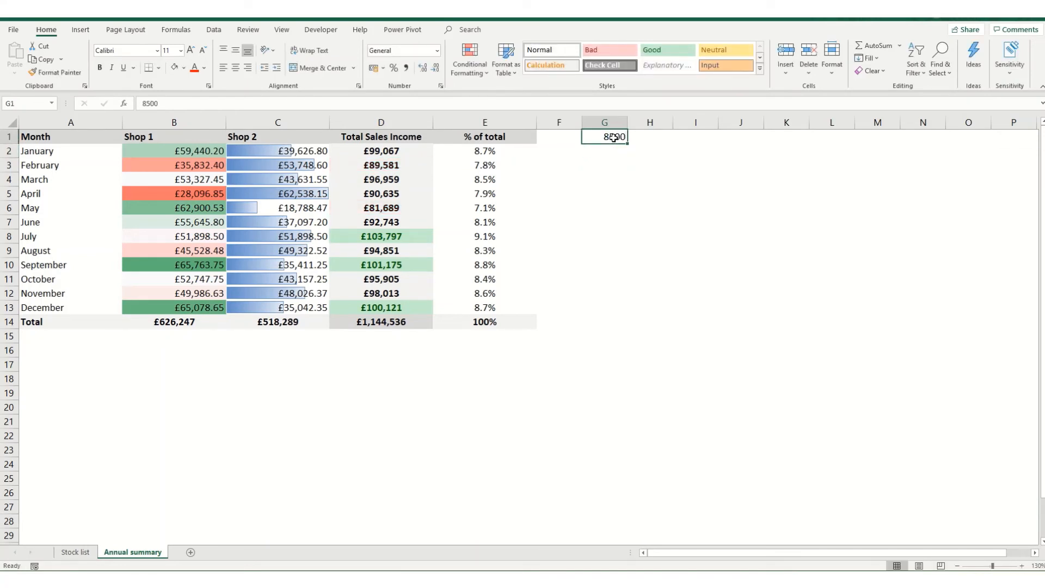
text(85000)
click(695, 193)
click(470, 58)
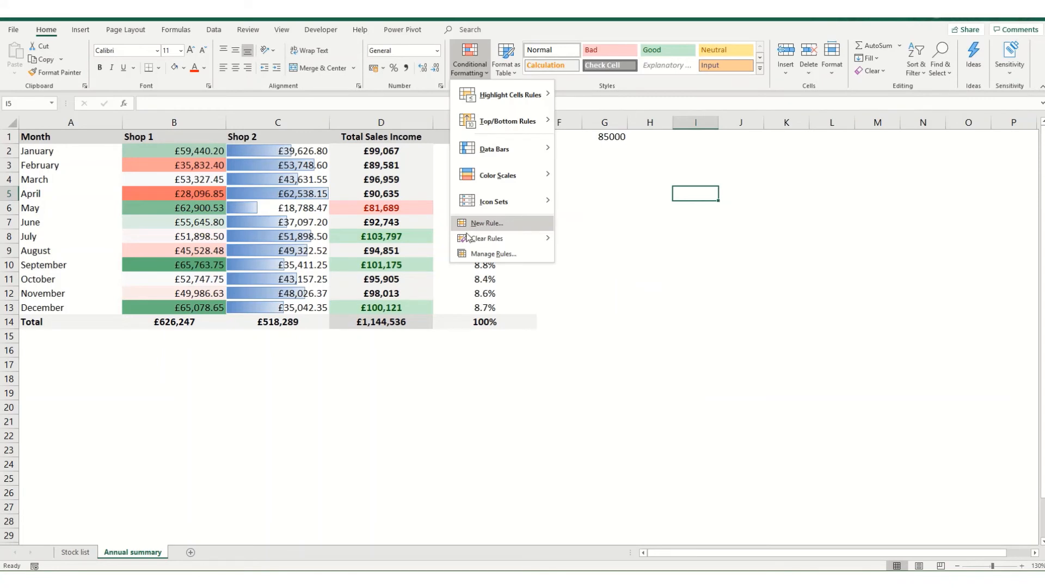
click(480, 256)
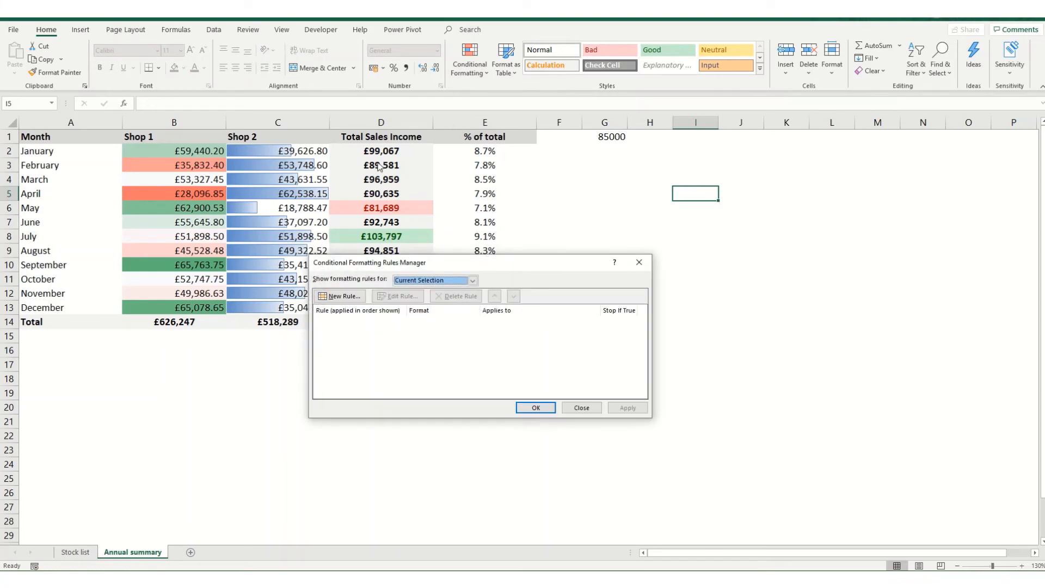
click(472, 281)
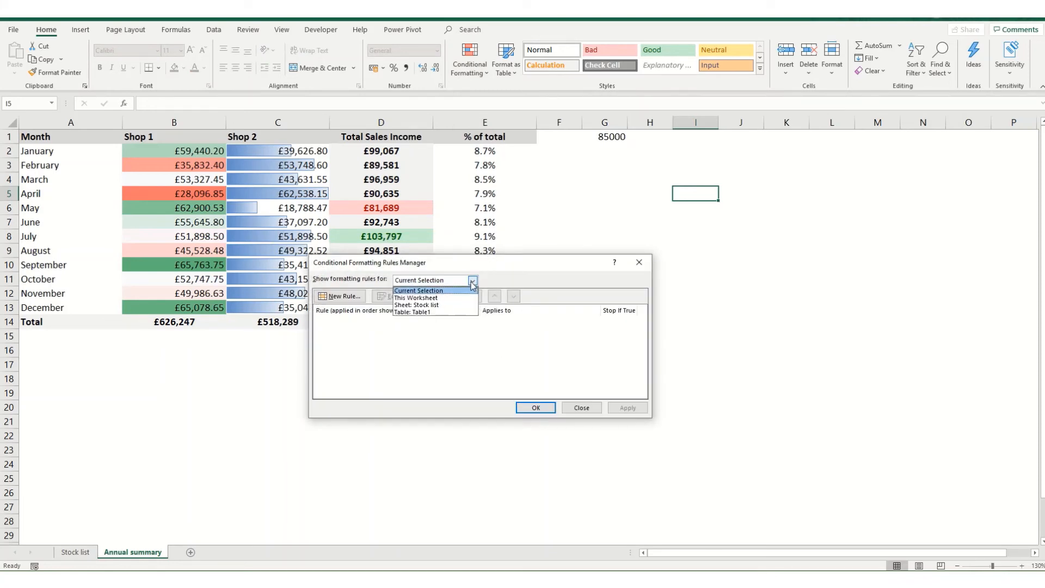
click(416, 299)
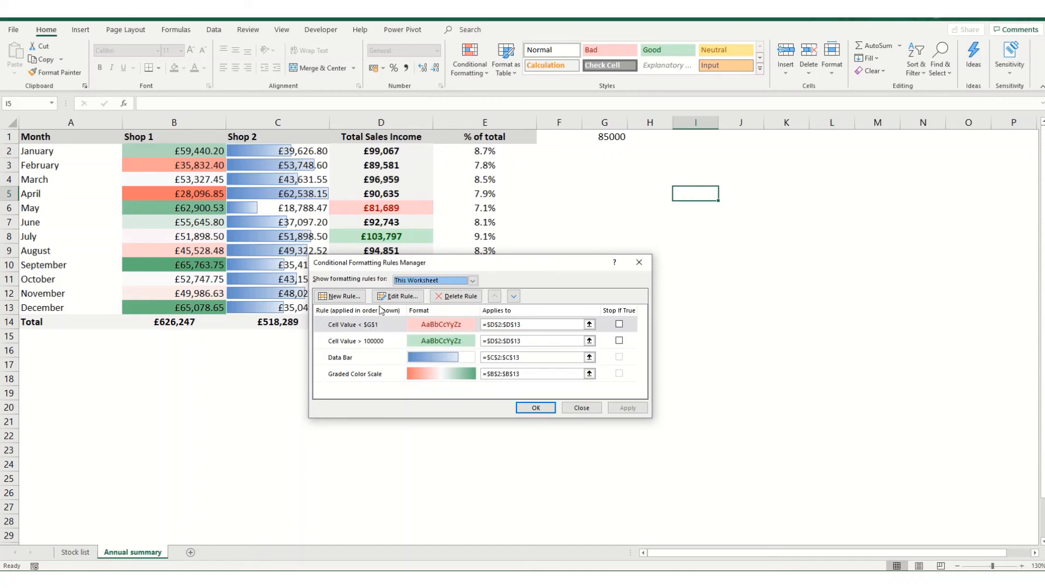
click(395, 295)
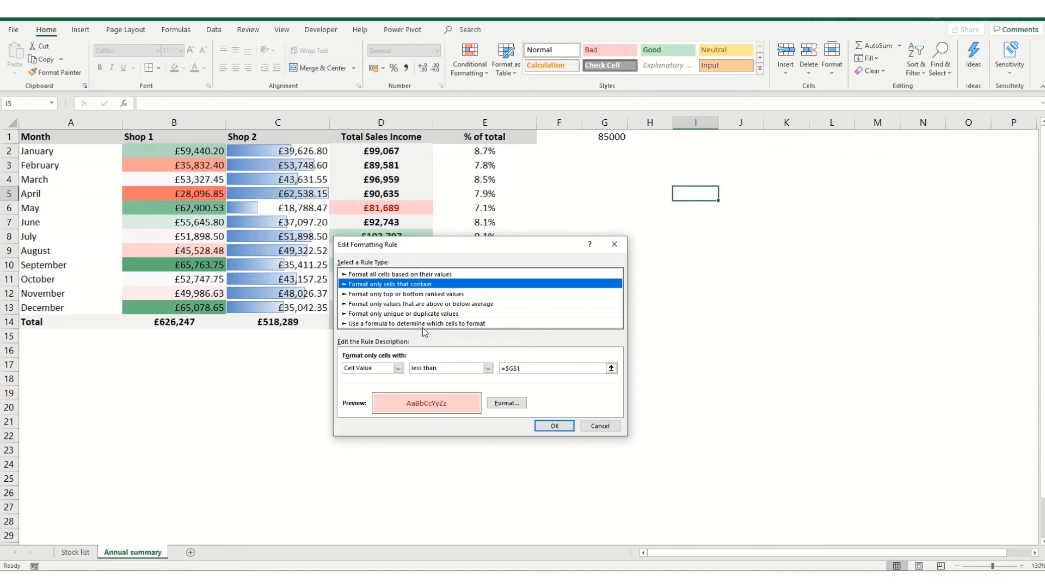
click(502, 403)
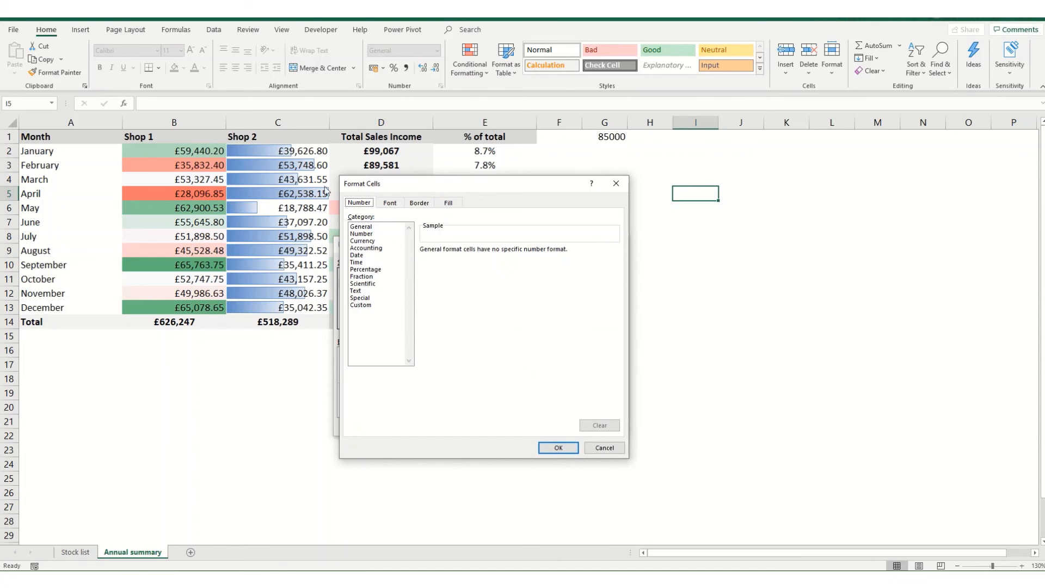
click(390, 203)
click(419, 202)
click(448, 203)
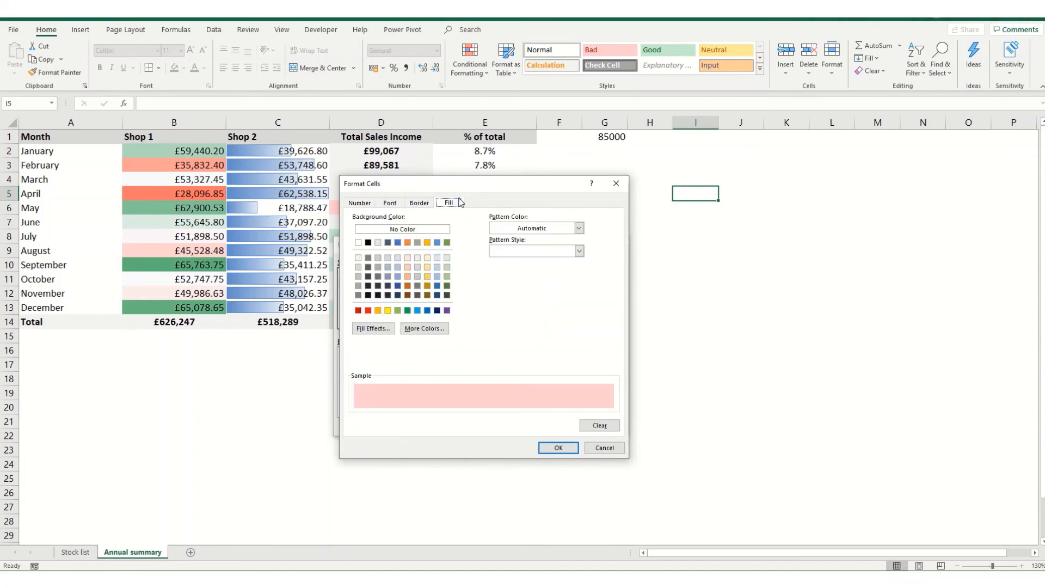
click(594, 450)
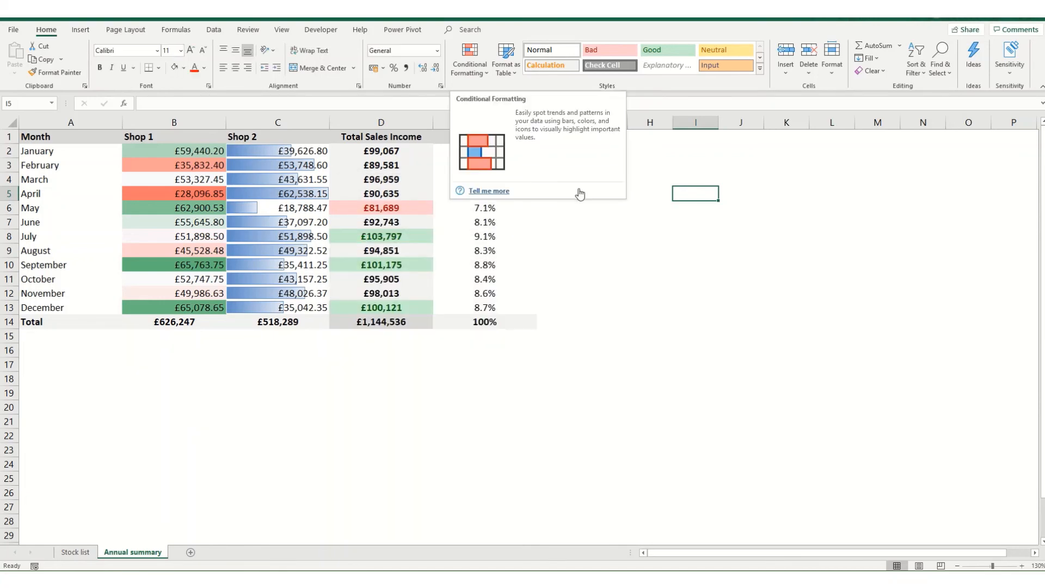
click(482, 74)
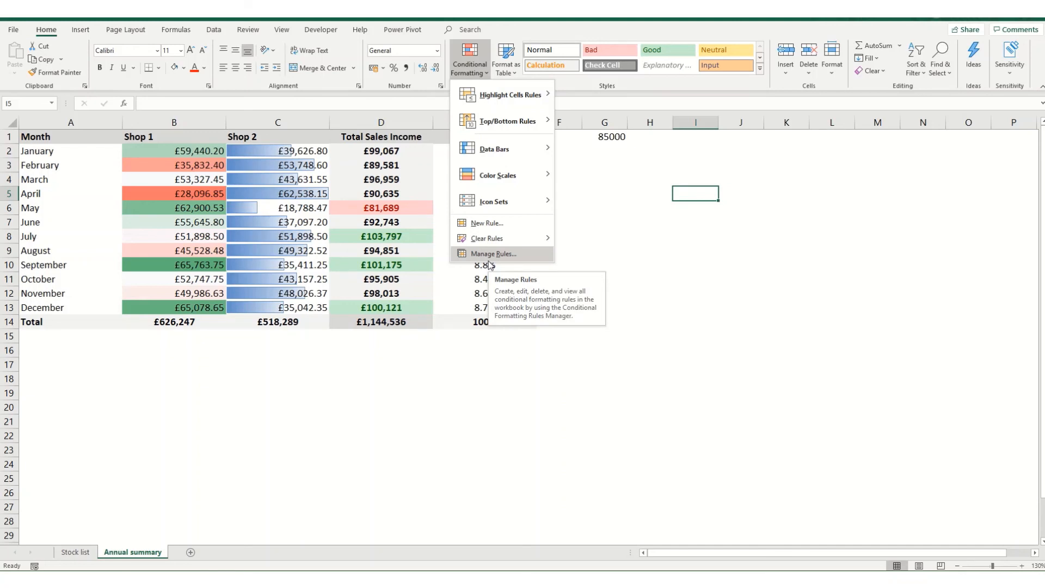
click(489, 259)
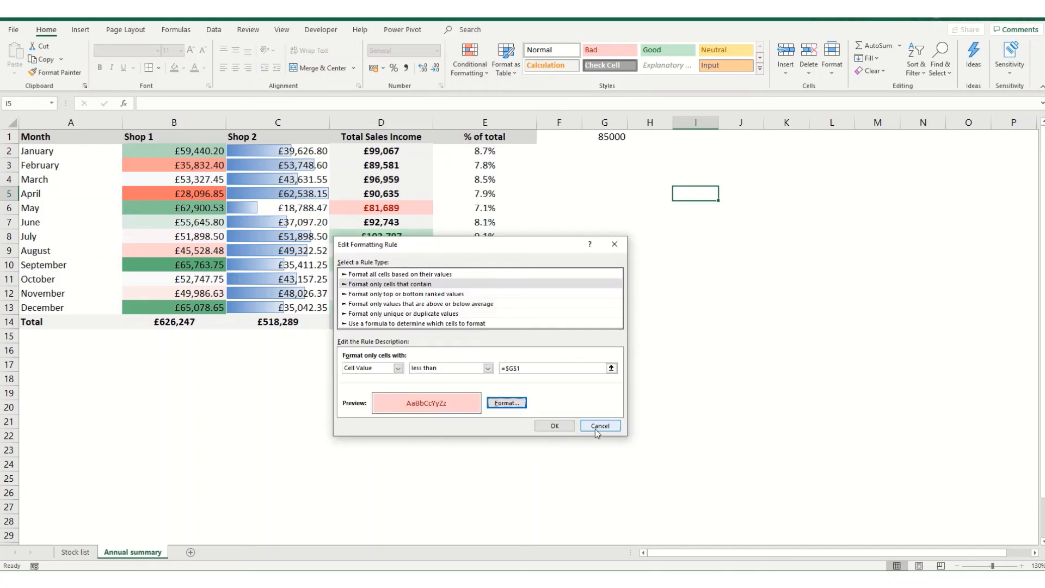
click(596, 429)
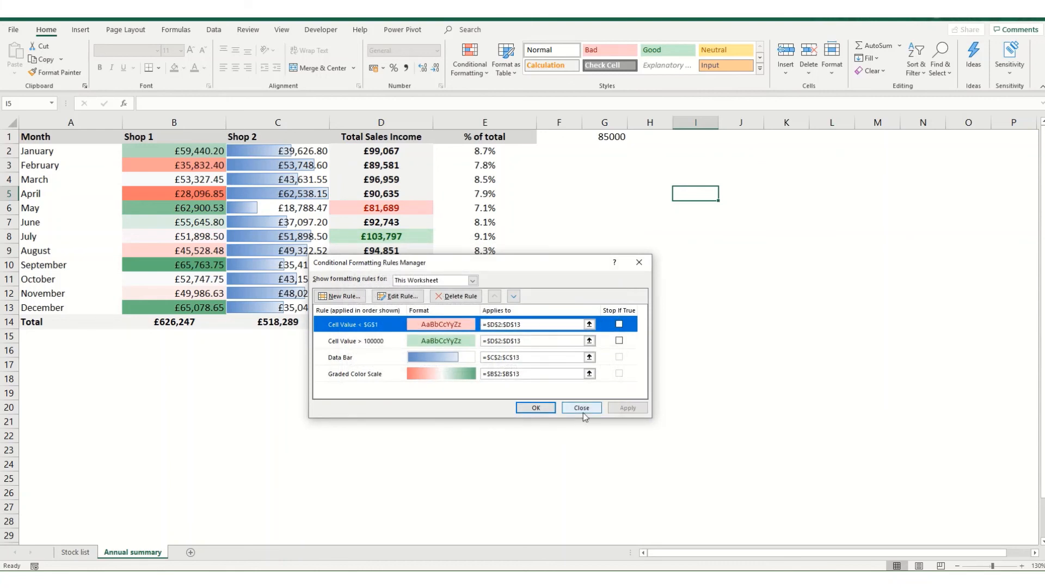
click(581, 408)
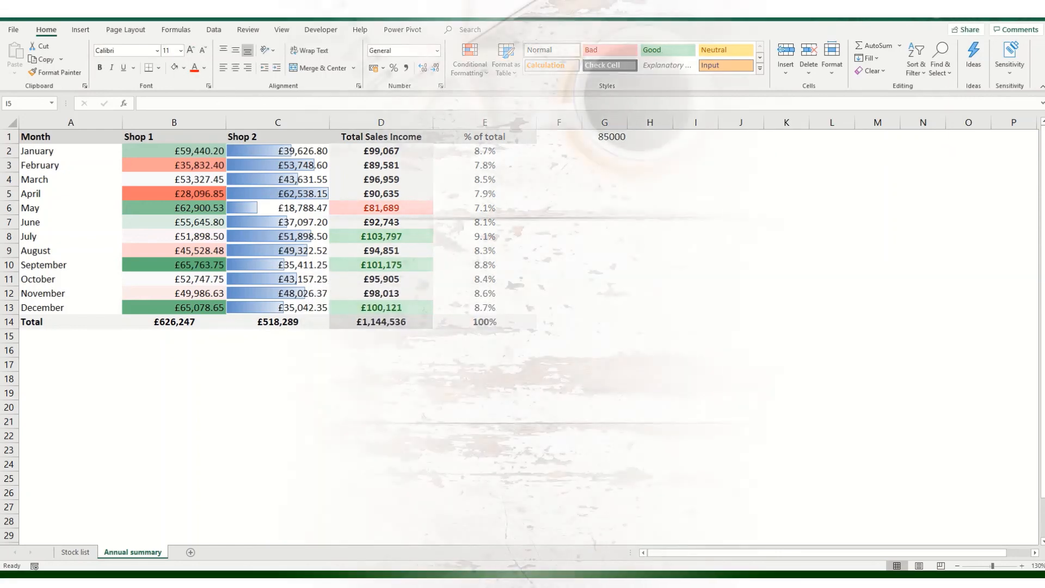